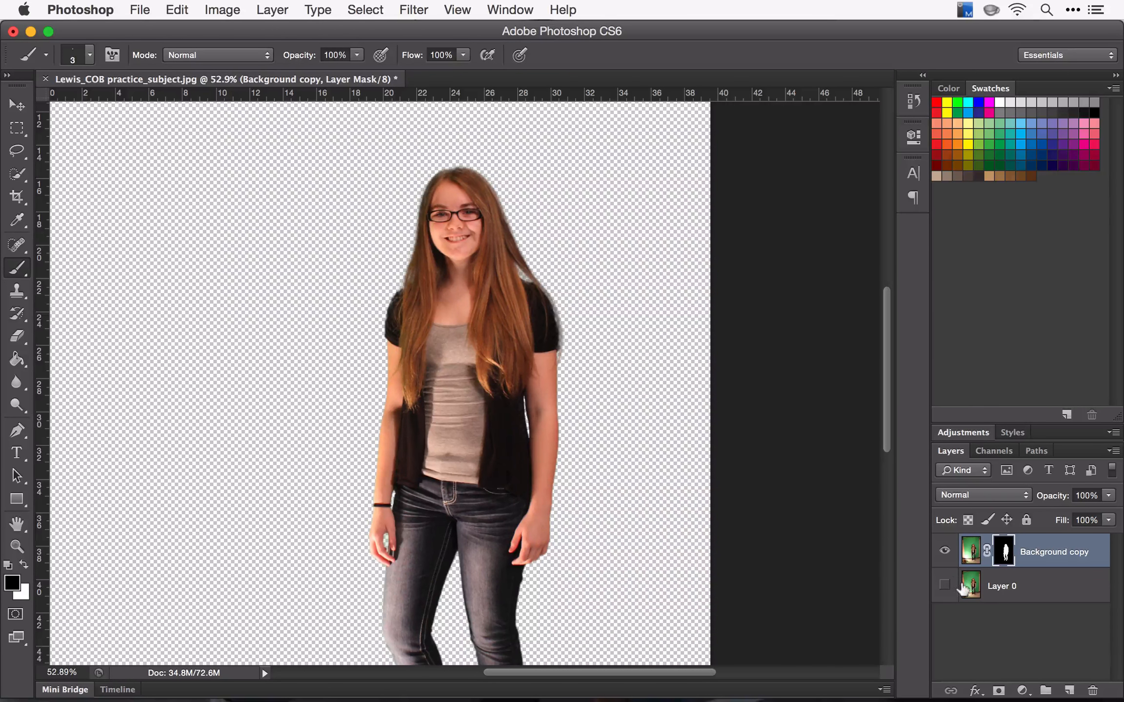
Check the cut-out against the original layer, keep Layer 0 hidden, and save as Lewis_COB practice_subject.psd in Photoshop format with Maximize Compatibility
{"action": "left_click", "coordinate": [944, 585]}
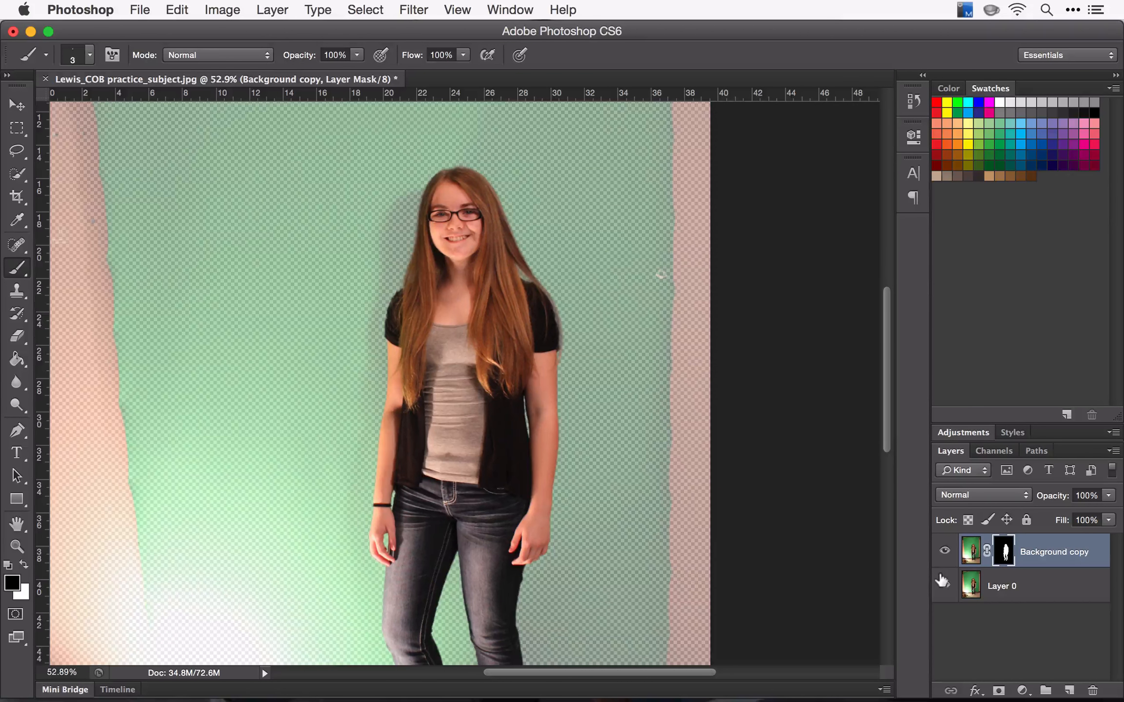
{"action": "left_click", "coordinate": [943, 583]}
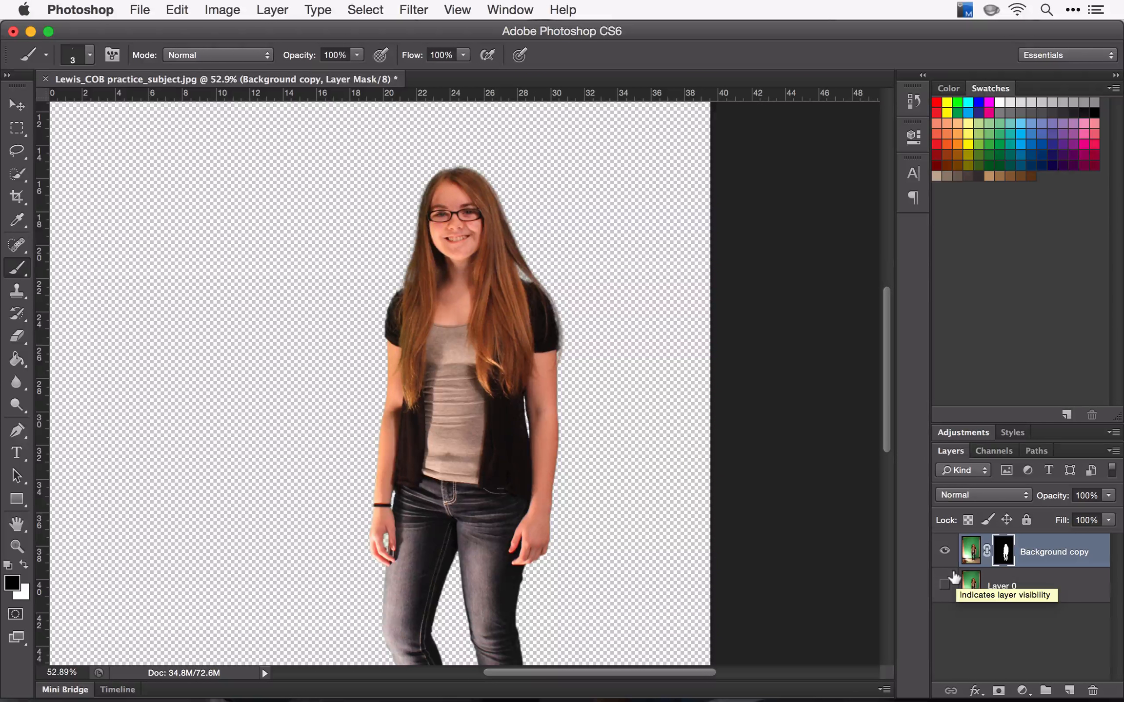
{"action": "key", "text": "super+shift+s"}
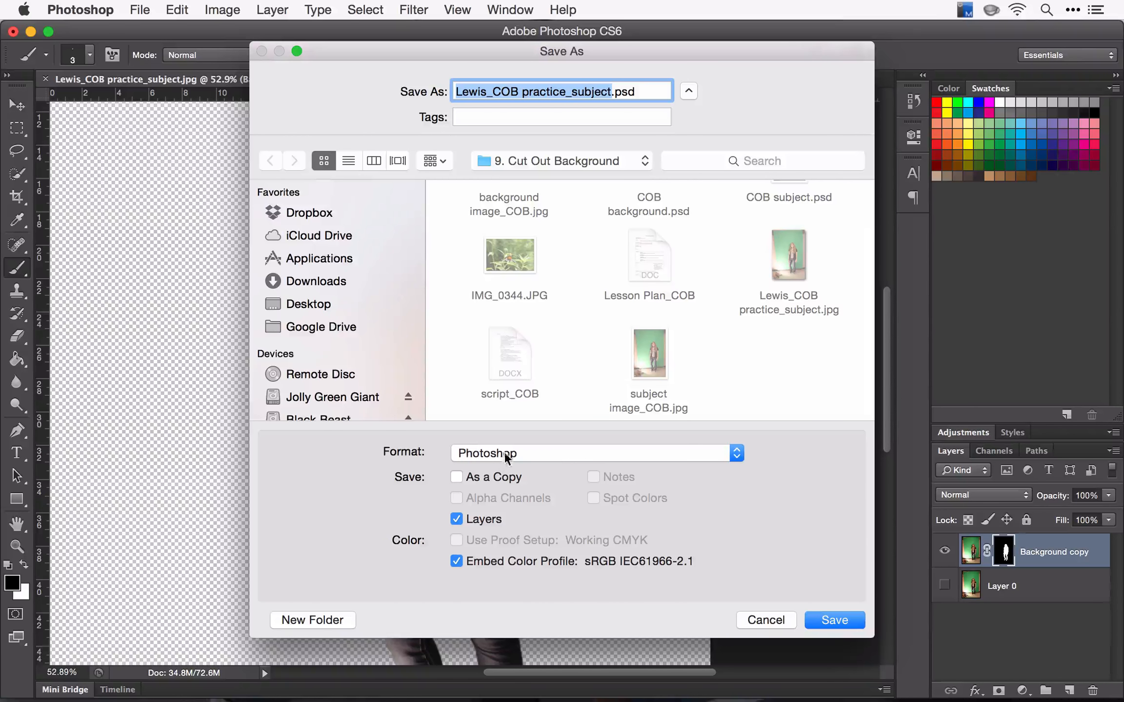
{"action": "left_click", "coordinate": [840, 619]}
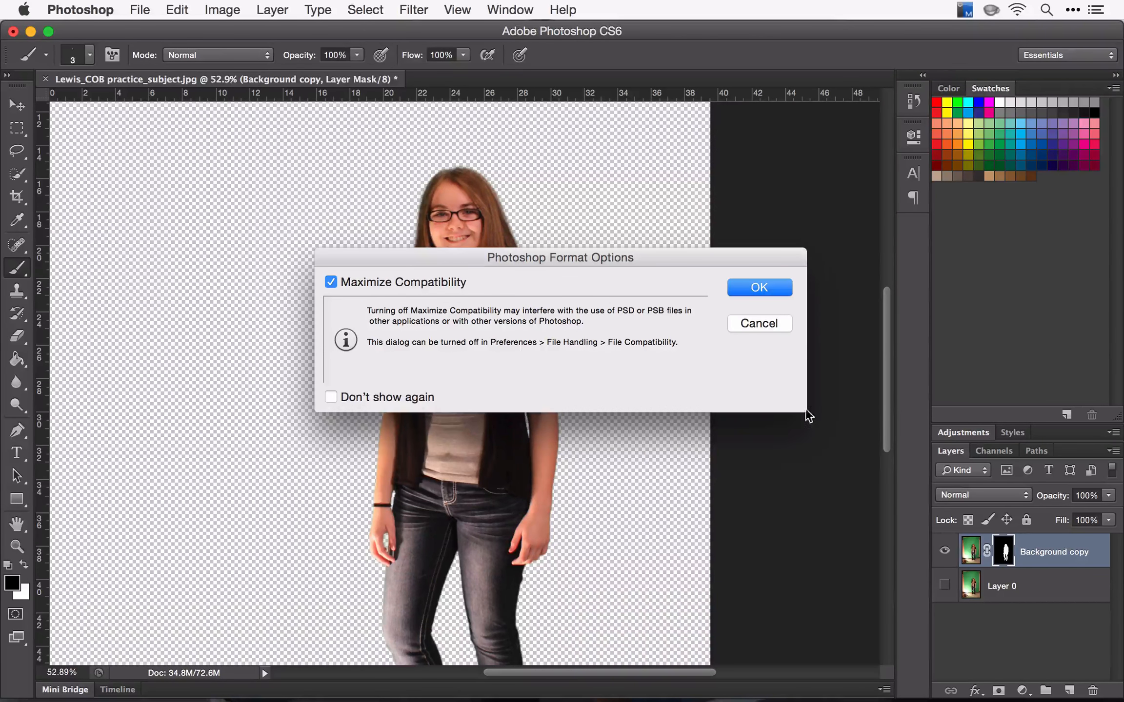
{"action": "left_click", "coordinate": [762, 289]}
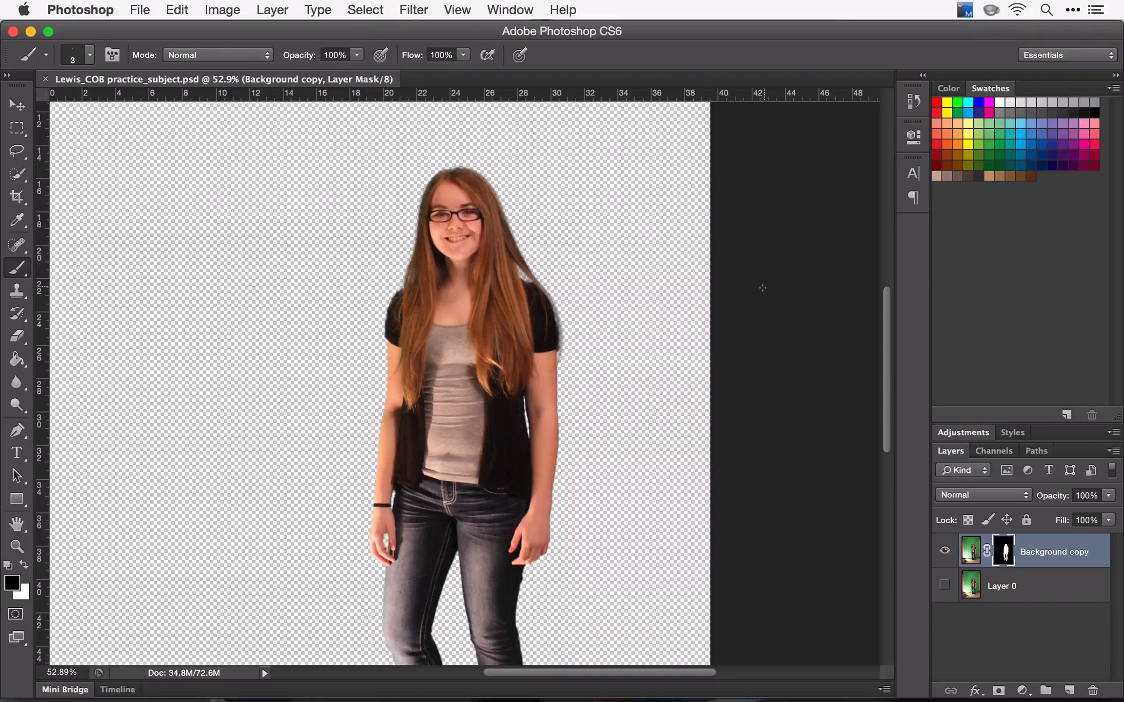
Open the garden photo Background image._COB.JPG from the 9. Cut Out Background folder
{"action": "key", "text": "super+o"}
{"action": "left_click", "coordinate": [656, 208]}
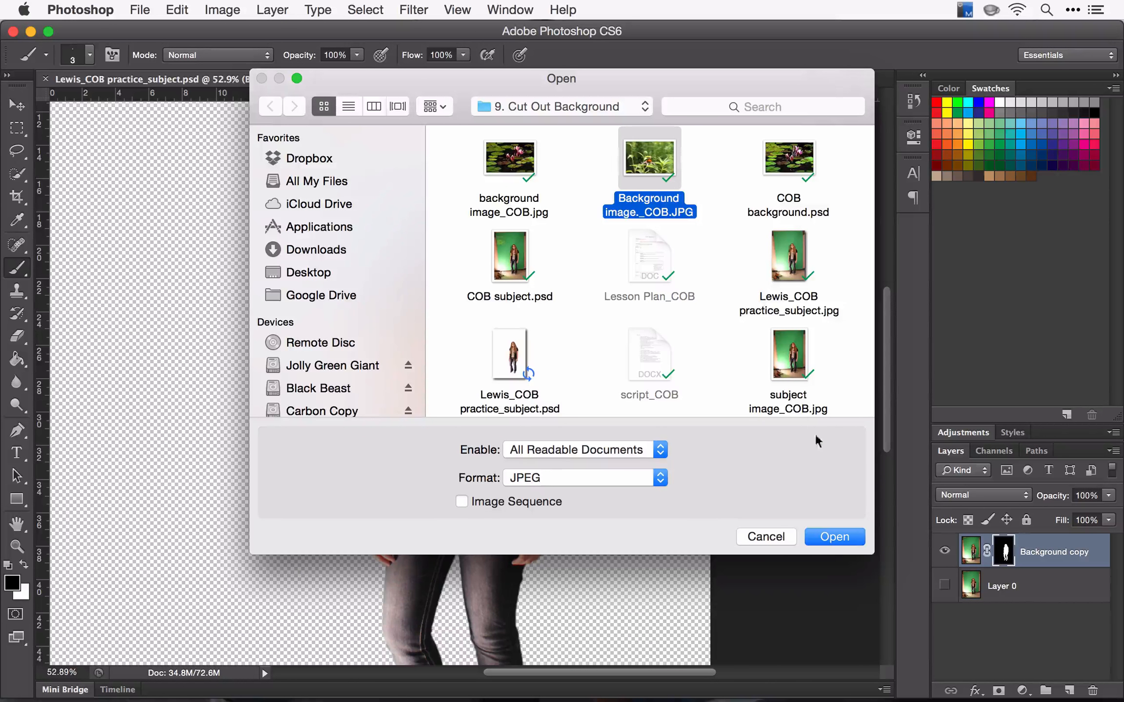
{"action": "left_click", "coordinate": [832, 538]}
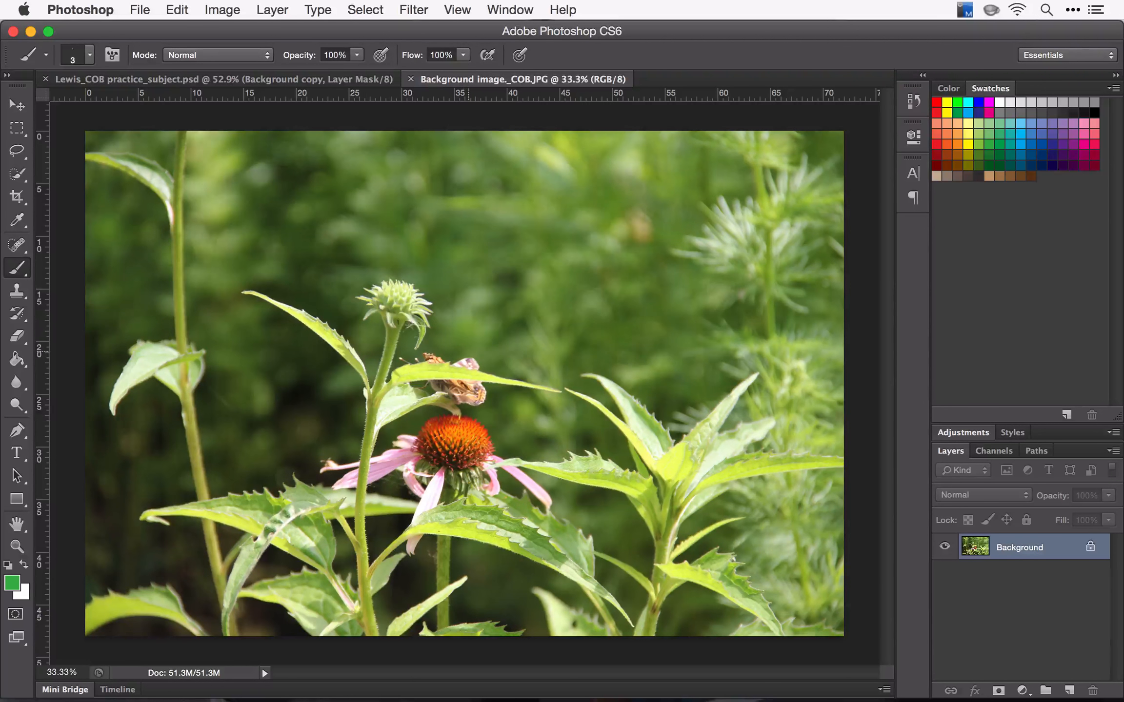
Save the garden photo as a new JPEG named Lewis_COB Practice_final.jpg with Maximum quality 11 and Baseline ("Standard") format
{"action": "left_click", "coordinate": [140, 10]}
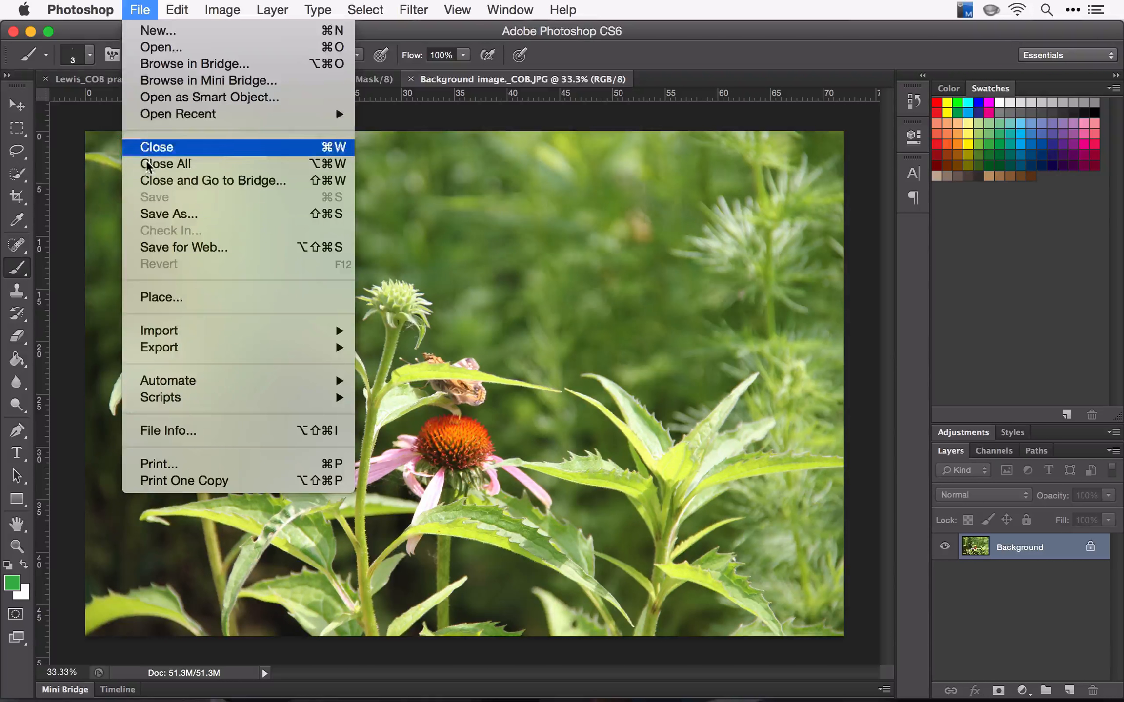
{"action": "left_click", "coordinate": [155, 214]}
{"action": "key", "text": "BackSpace"}
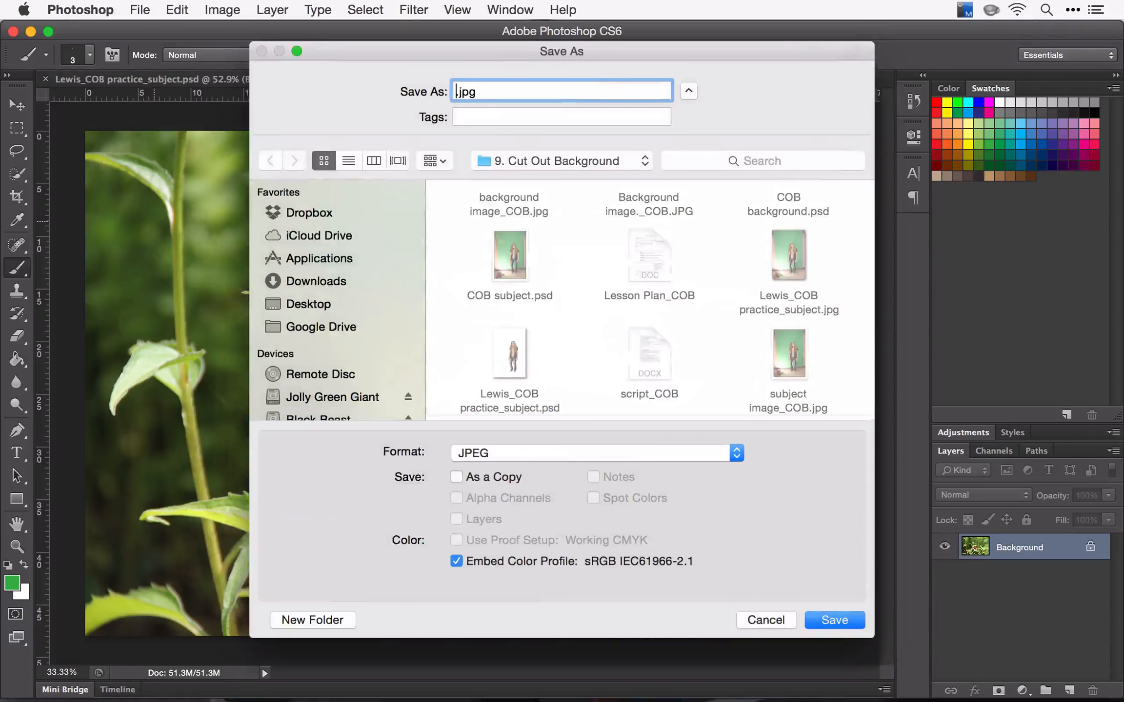
{"action": "type", "text": "Lewis_"}
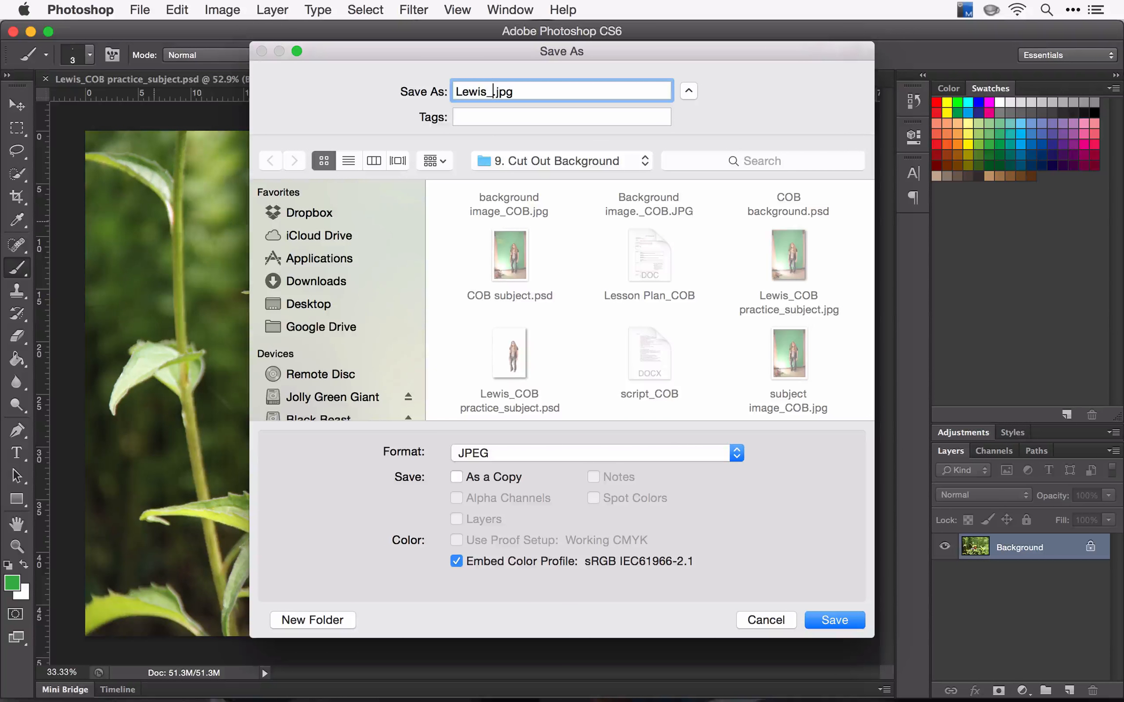
{"action": "type", "text": "COB Practice"}
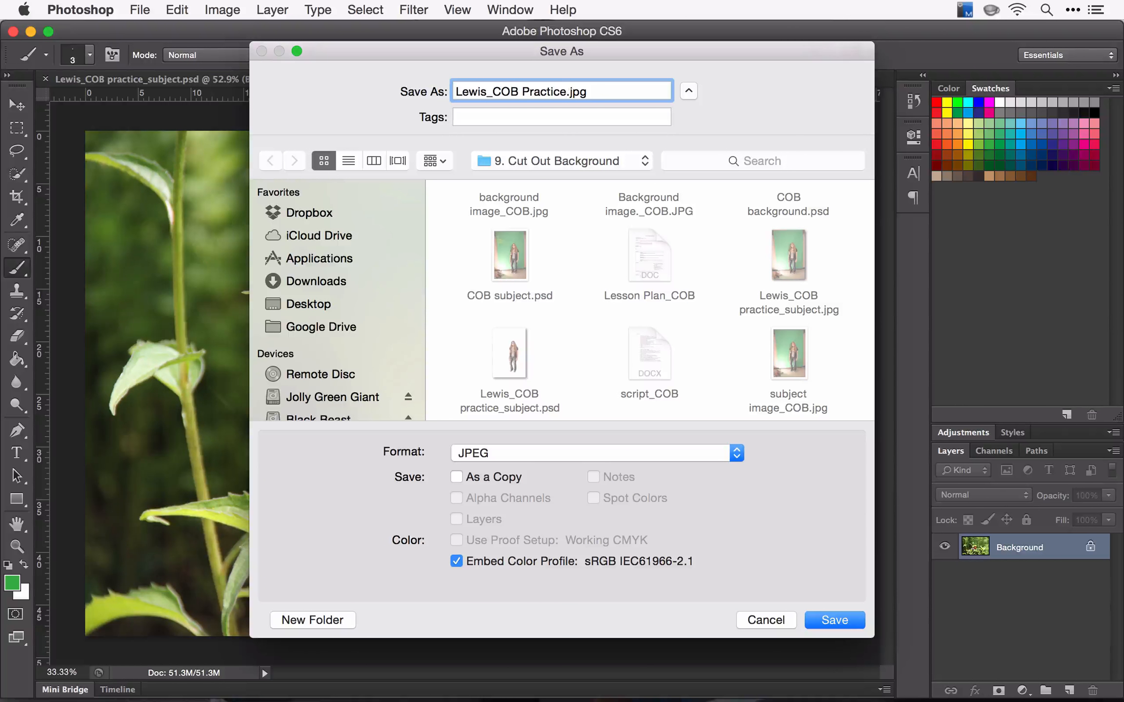
{"action": "type", "text": "_final"}
{"action": "left_click", "coordinate": [834, 618]}
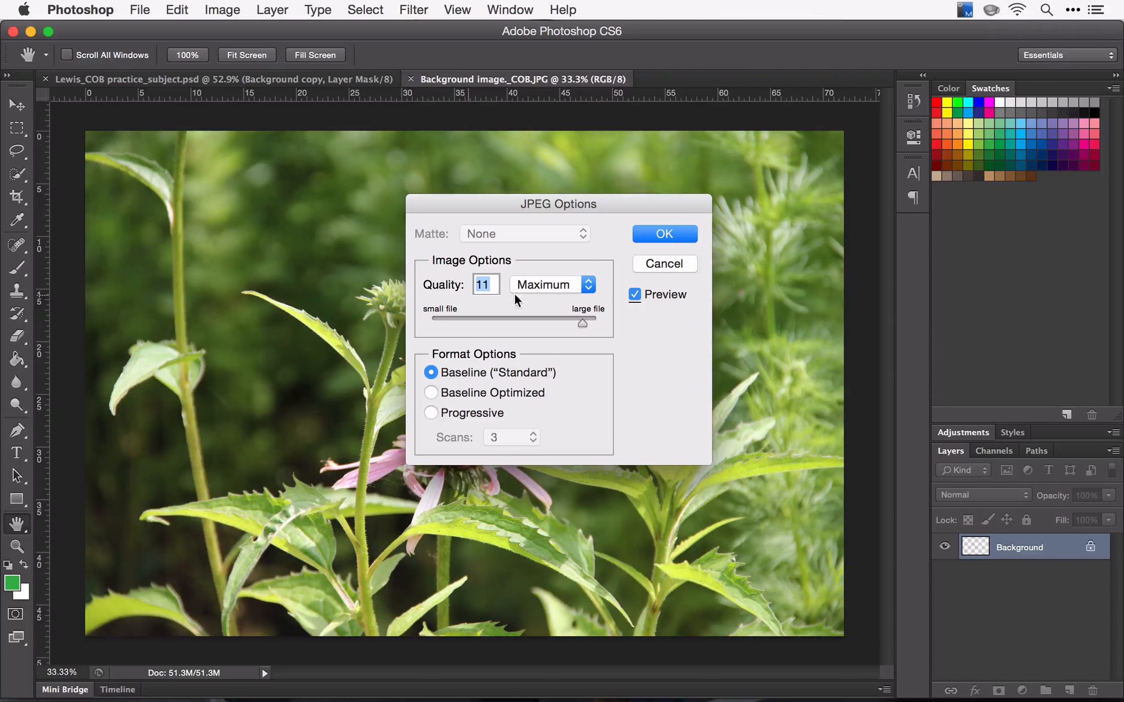
{"action": "left_click", "coordinate": [671, 233]}
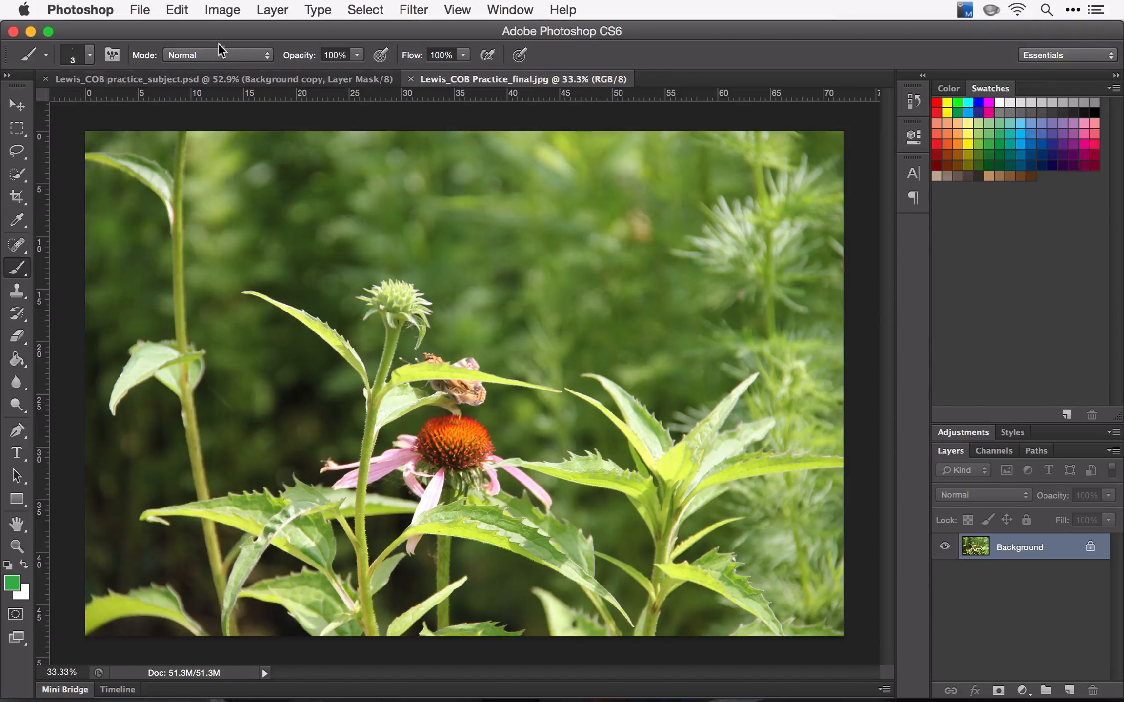
Place the cut-out file Lewis_COB practice_subject.psd into the garden photo
{"action": "left_click", "coordinate": [142, 11]}
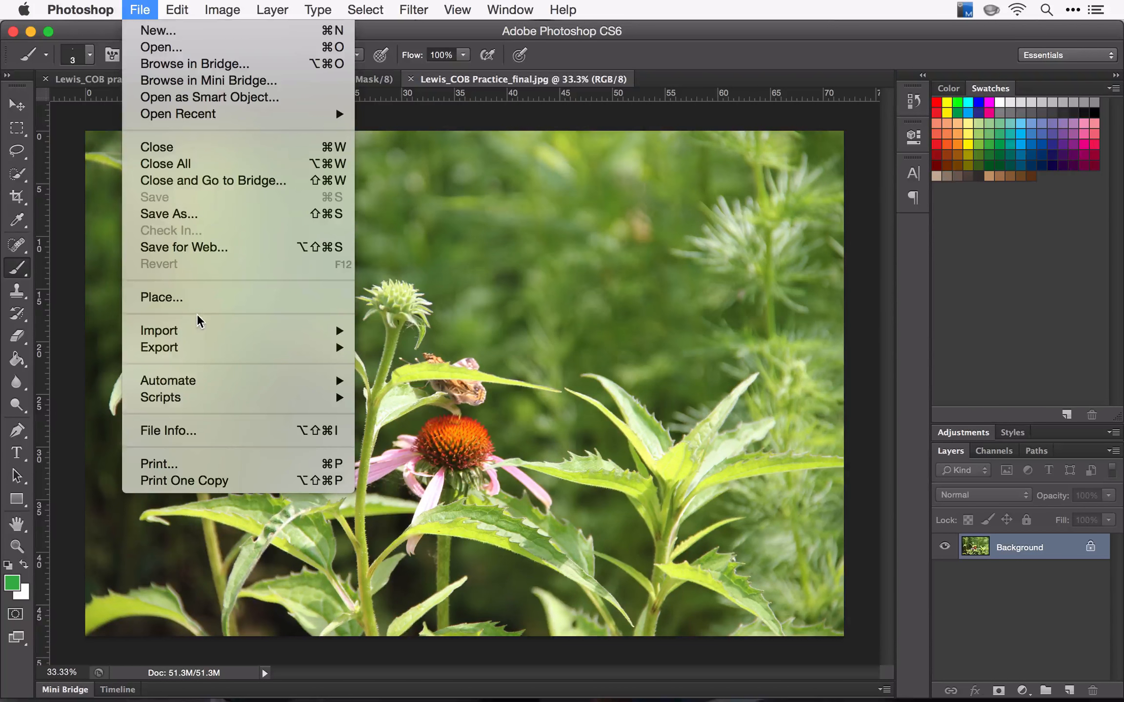
{"action": "left_click", "coordinate": [198, 300]}
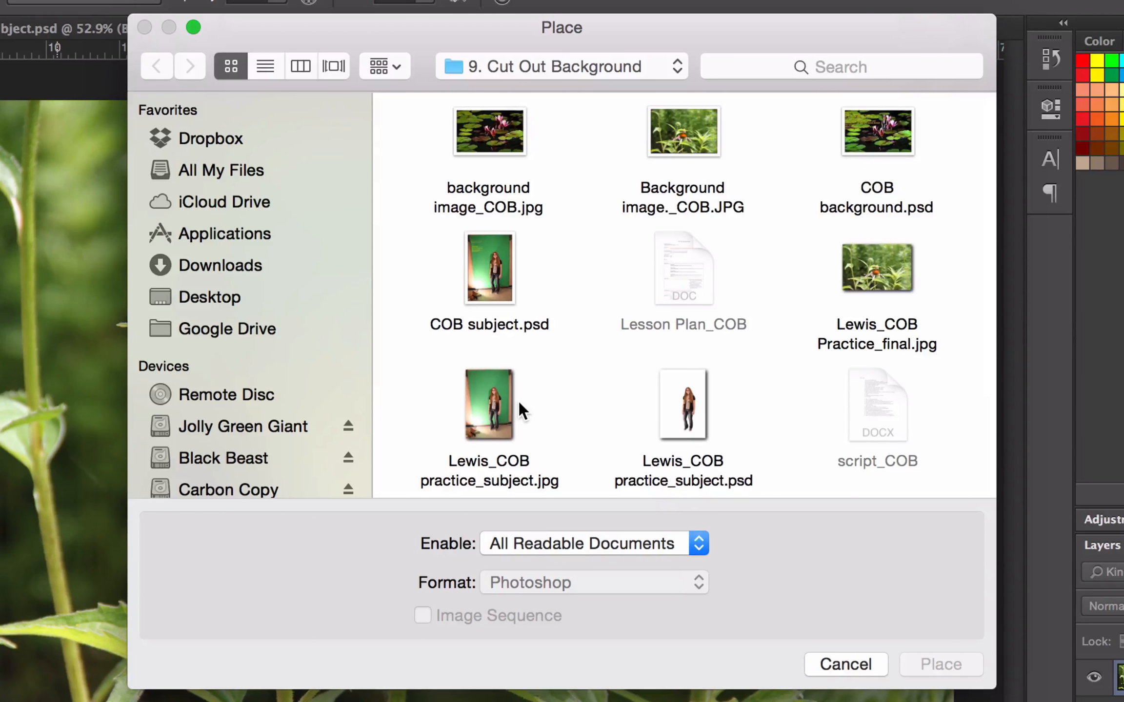
{"action": "left_click", "coordinate": [265, 67]}
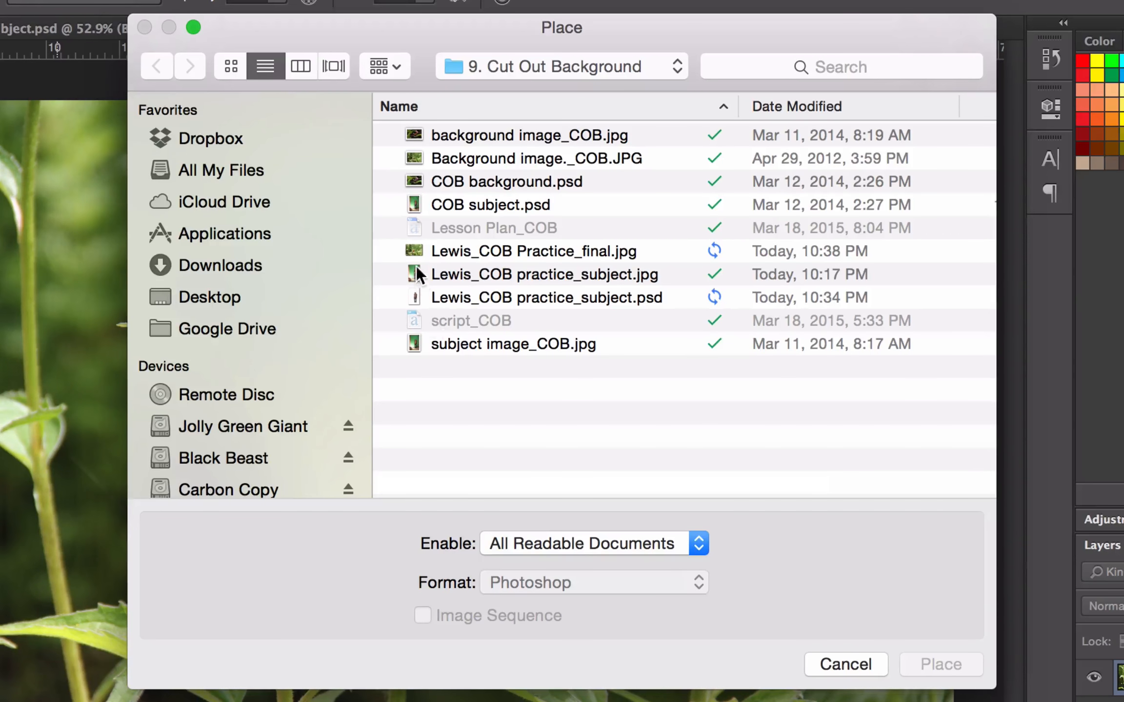
{"action": "left_click", "coordinate": [231, 66]}
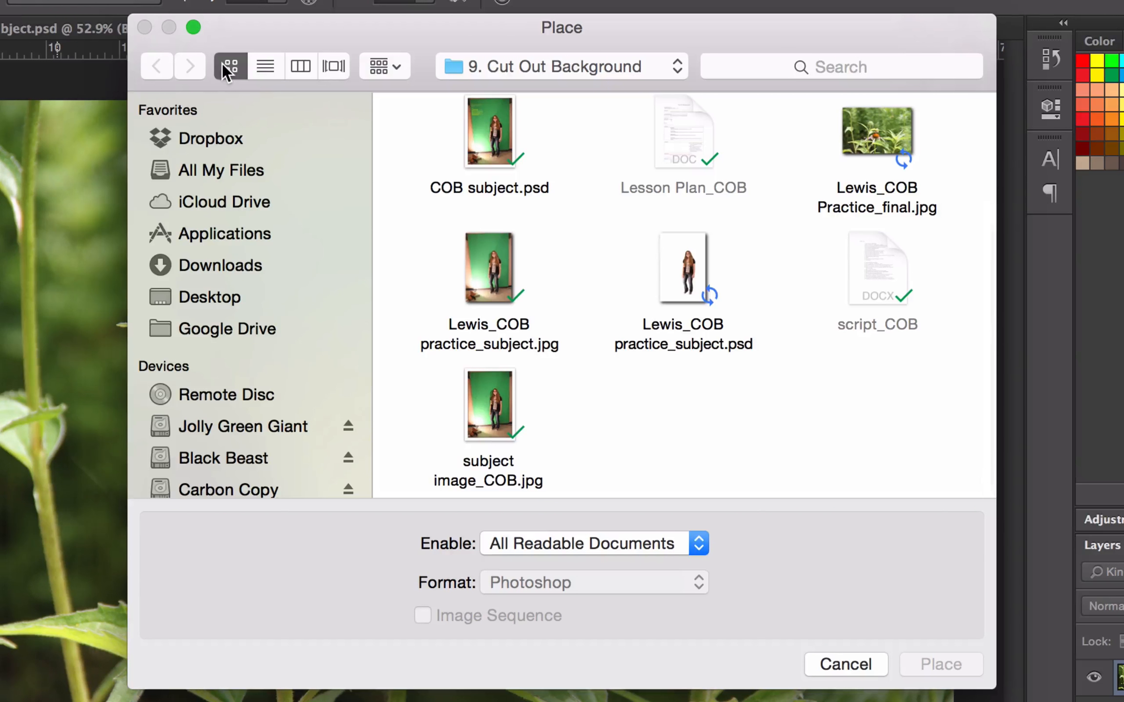
{"action": "double_click", "coordinate": [687, 273]}
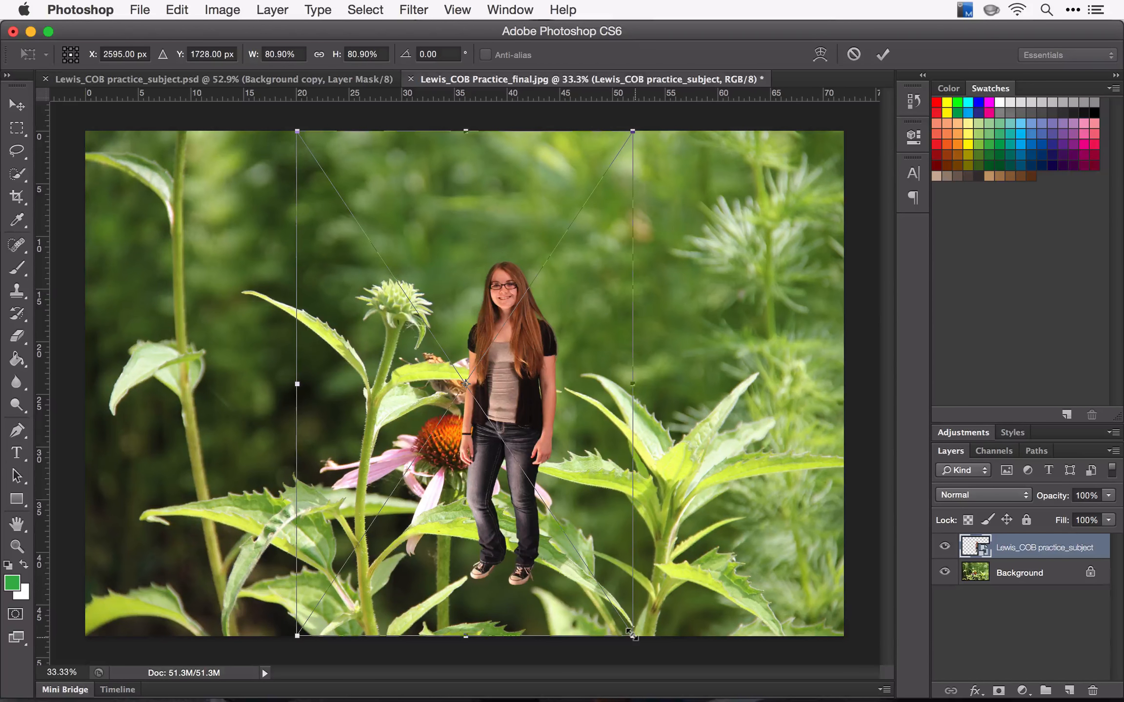
Scale the placed subject proportionally to about 68.4% and position her standing on the leaf in front of the orange flower
{"action": "left_click_drag", "start_coordinate": [633, 634], "coordinate": [473, 493]}
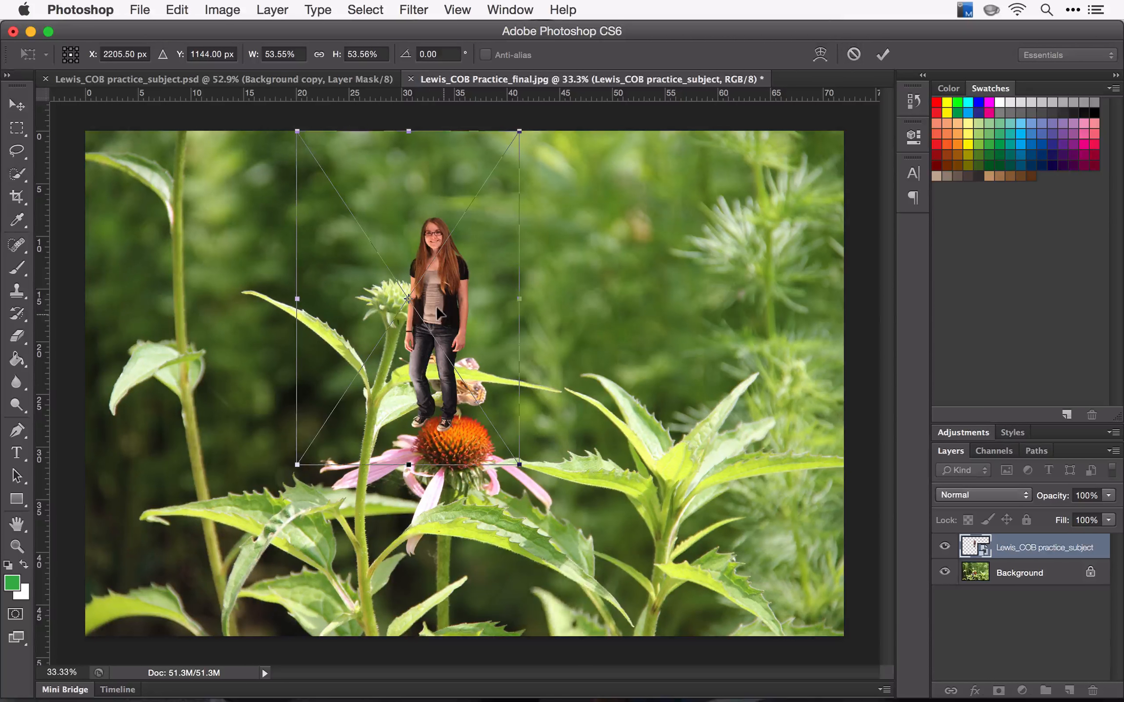
{"action": "left_click_drag", "start_coordinate": [437, 309], "coordinate": [481, 420]}
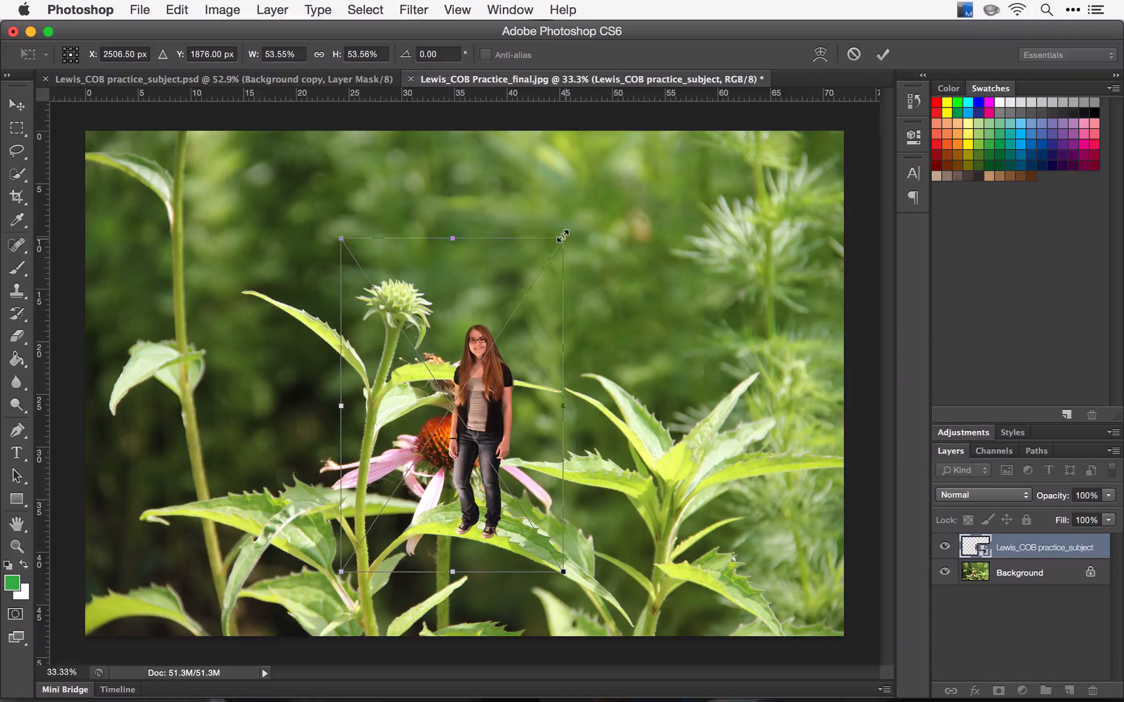
{"action": "left_click_drag", "start_coordinate": [562, 236], "coordinate": [675, 139]}
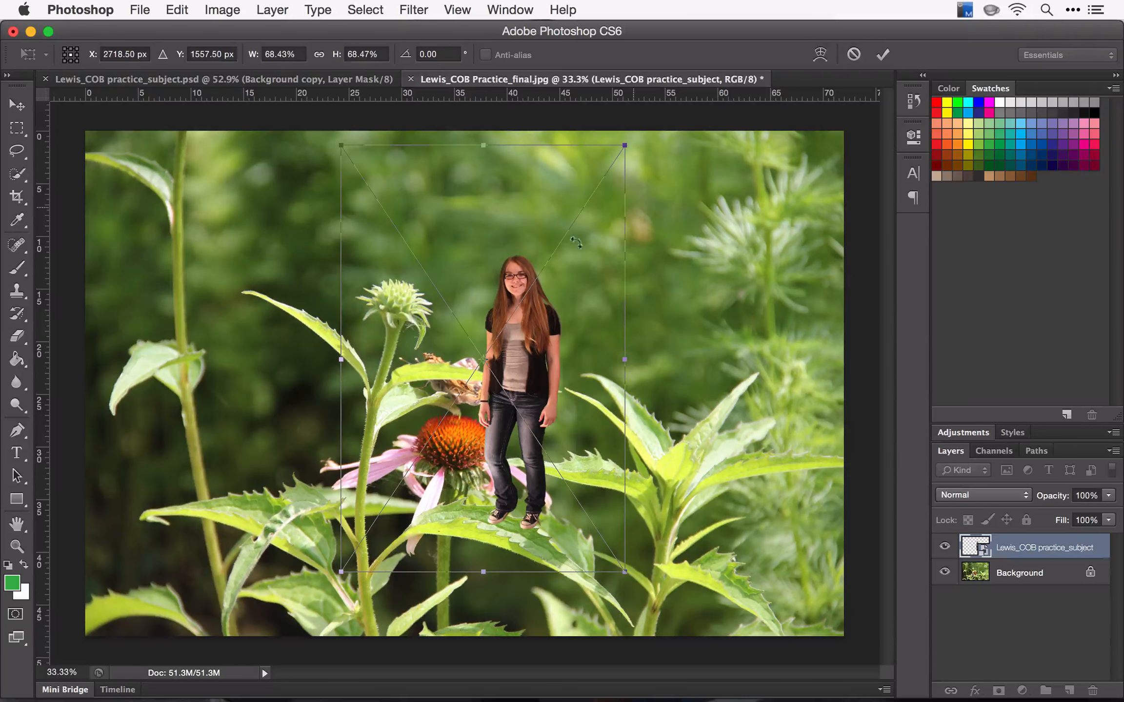
{"action": "left_click_drag", "start_coordinate": [495, 305], "coordinate": [462, 312]}
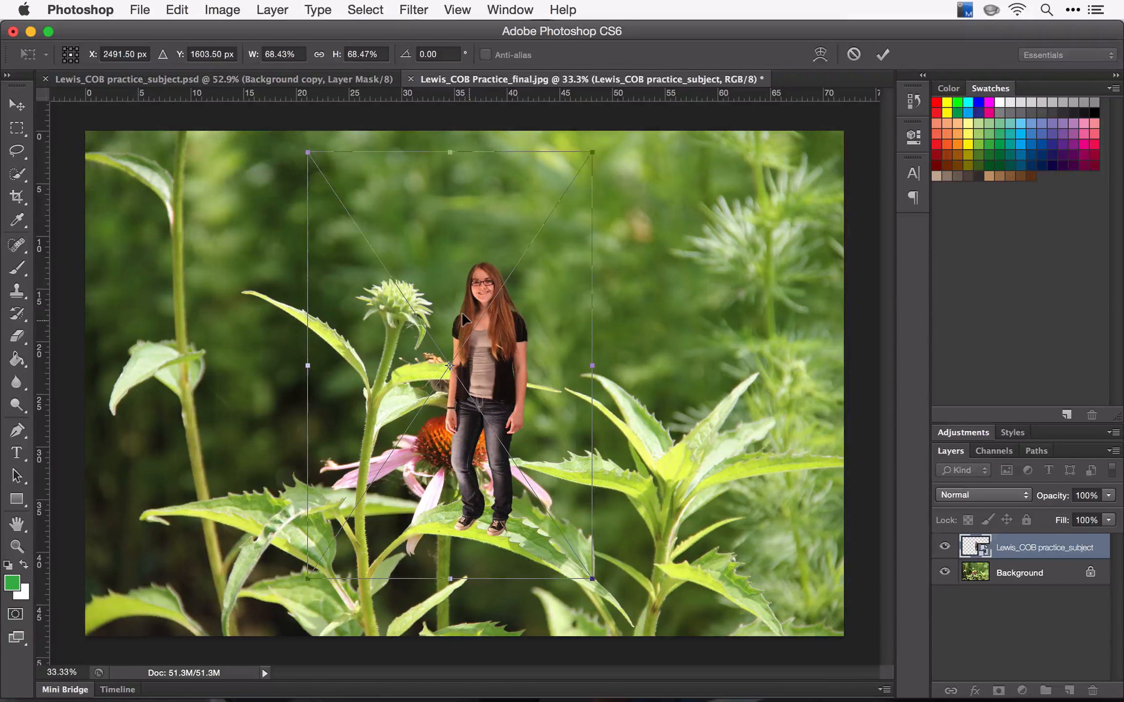
{"action": "key", "text": "Return"}
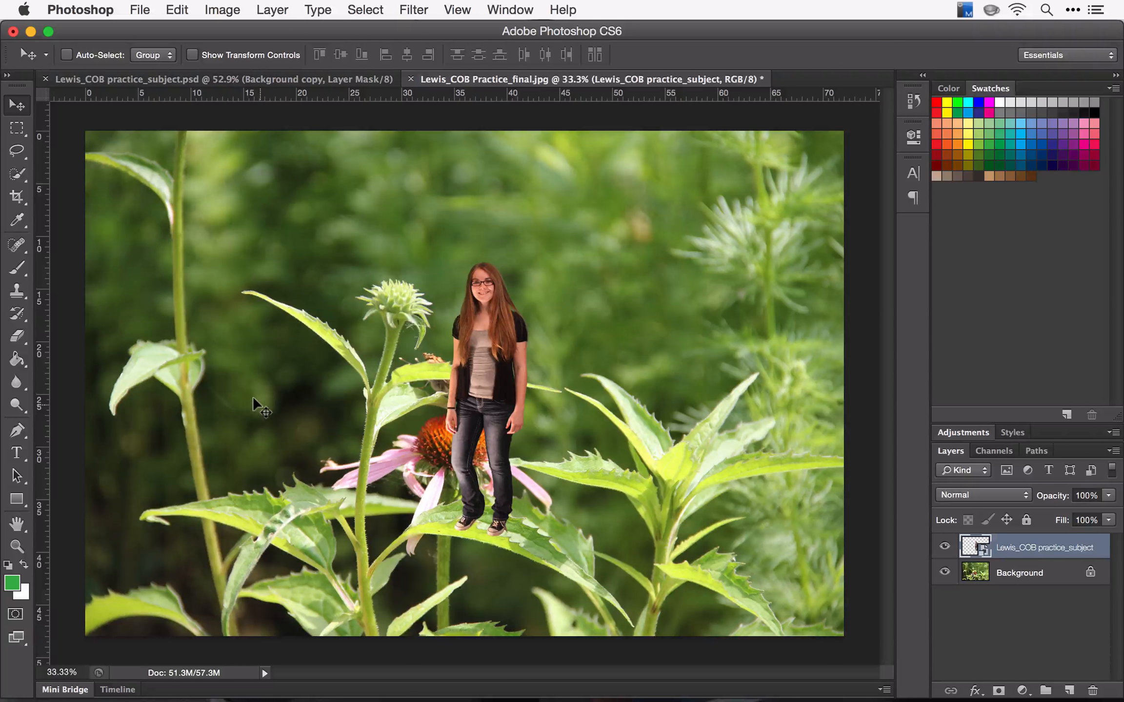
Rasterize the placed subject layer, and undo the rasterization to restore the smart object
{"action": "right_click", "coordinate": [1011, 543]}
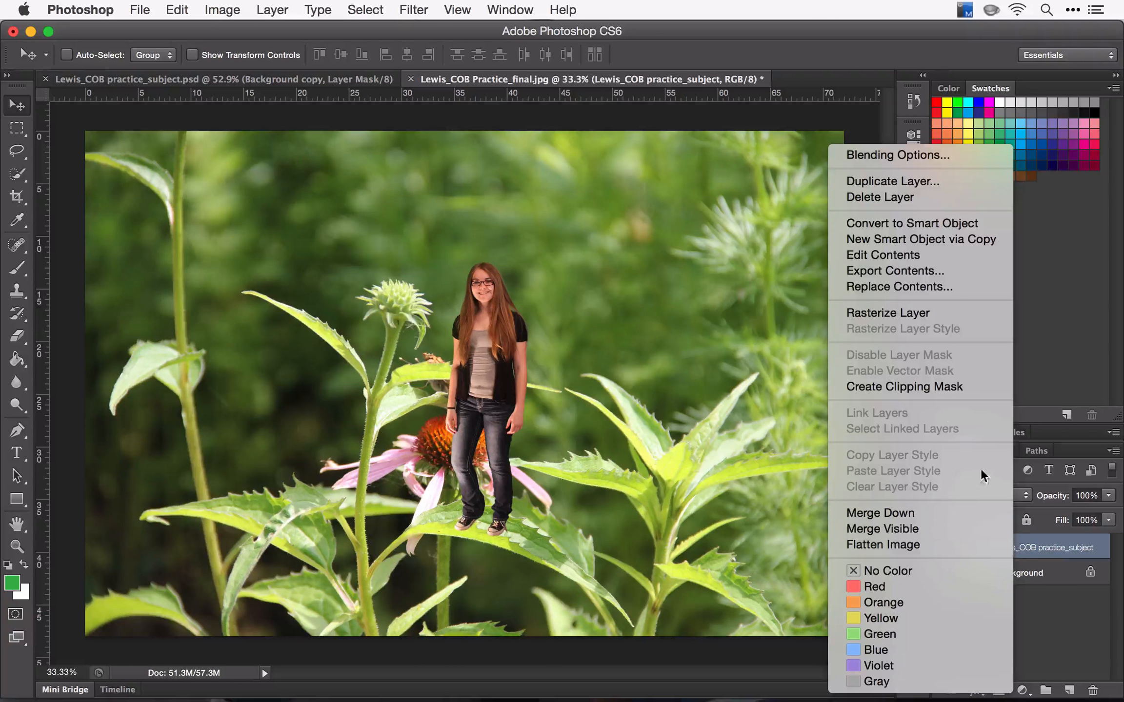
{"action": "left_click", "coordinate": [923, 316]}
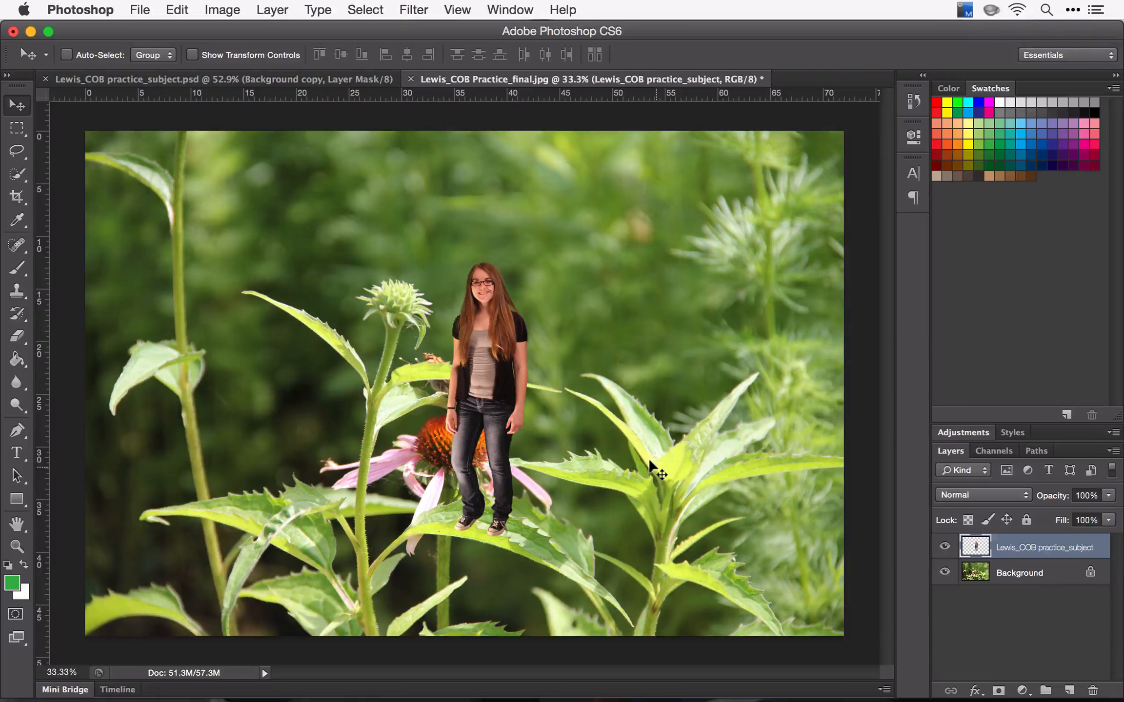
{"action": "key", "text": "super+z"}
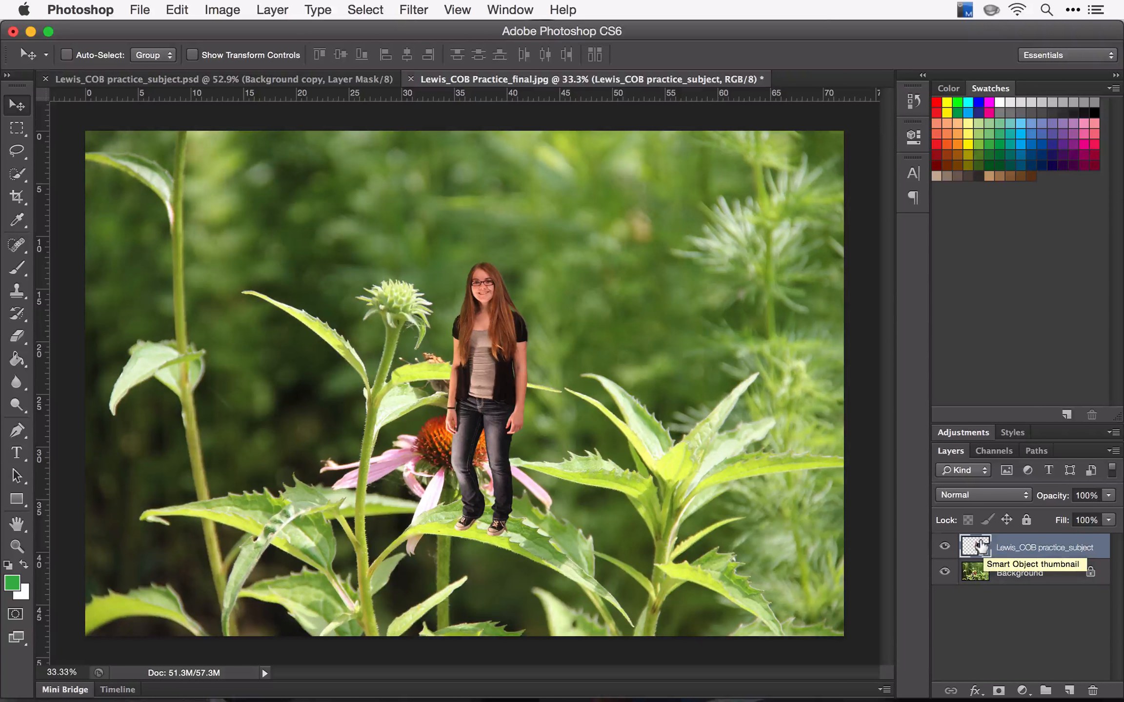
Rasterize the subject smart object when starting to paint with the Brush tool, and paint thin green test strokes beside the flower stem
{"action": "left_click", "coordinate": [18, 270]}
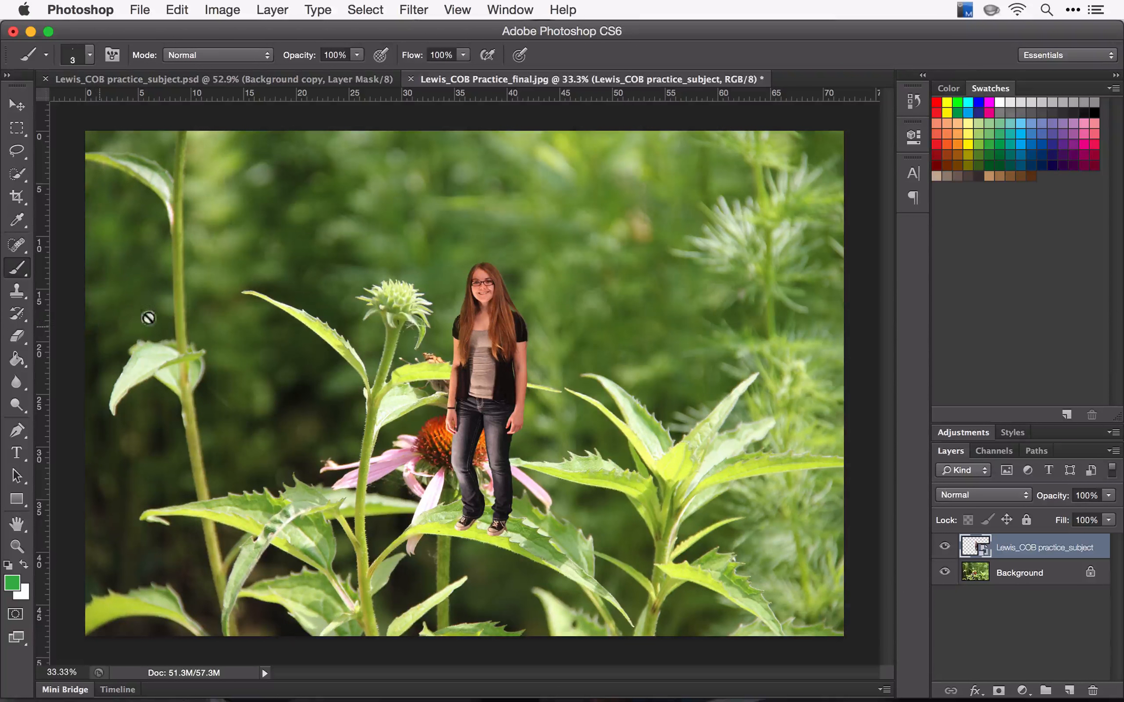
{"action": "left_click", "coordinate": [502, 334]}
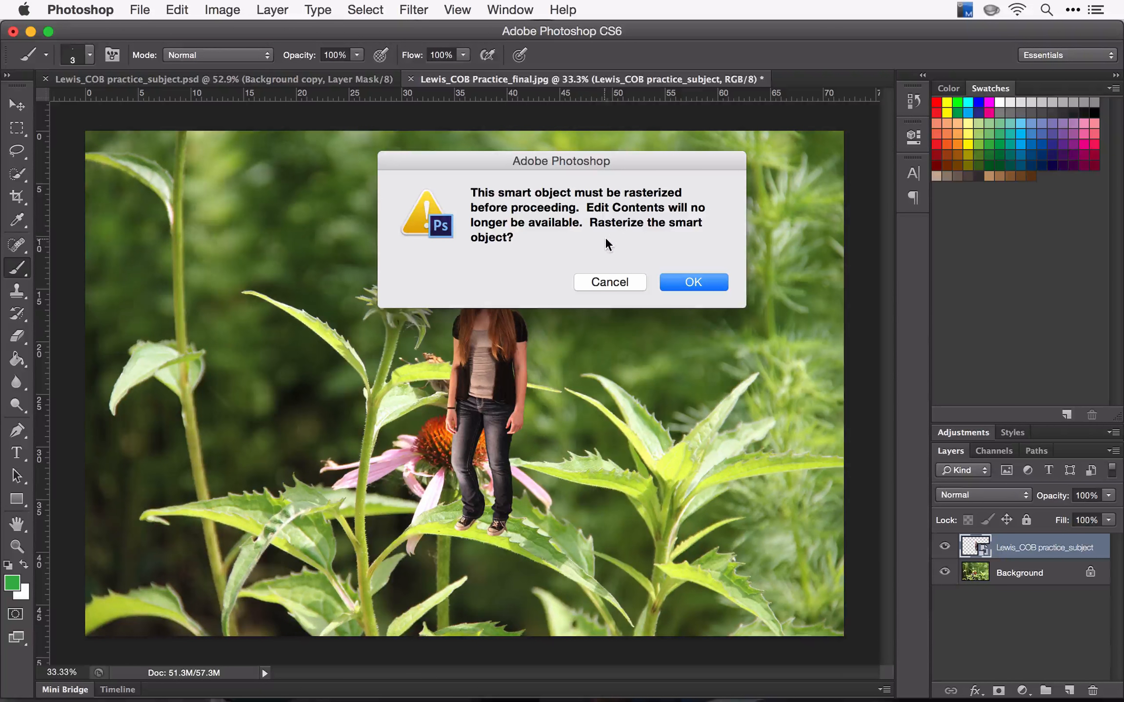
{"action": "left_click", "coordinate": [692, 283]}
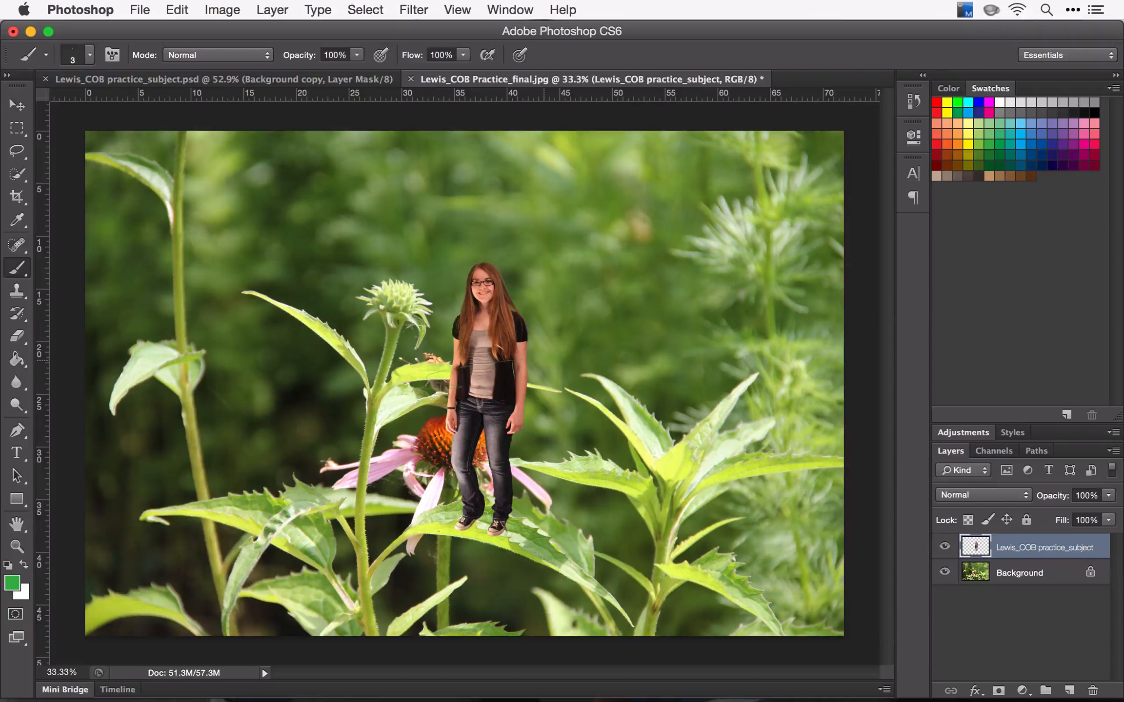
{"action": "mouse_move", "coordinate": [327, 395]}
{"action": "left_mouse_down"}
{"action": "mouse_move", "coordinate": [239, 430]}
{"action": "mouse_move", "coordinate": [274, 381]}
{"action": "left_mouse_up"}
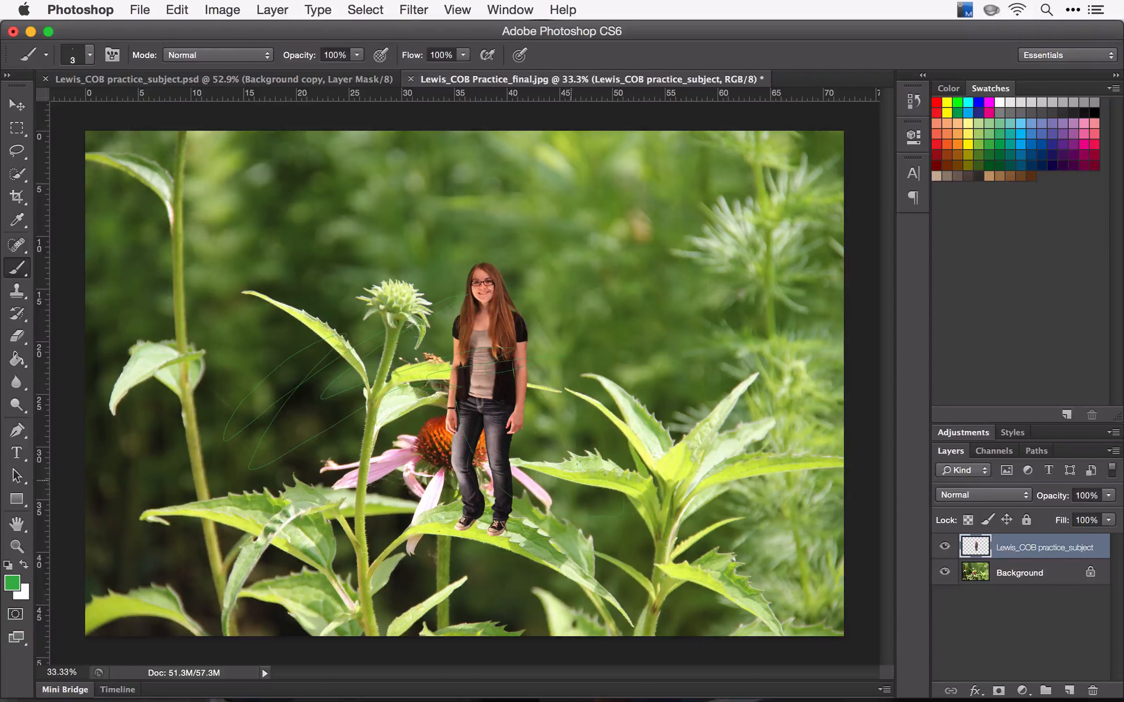